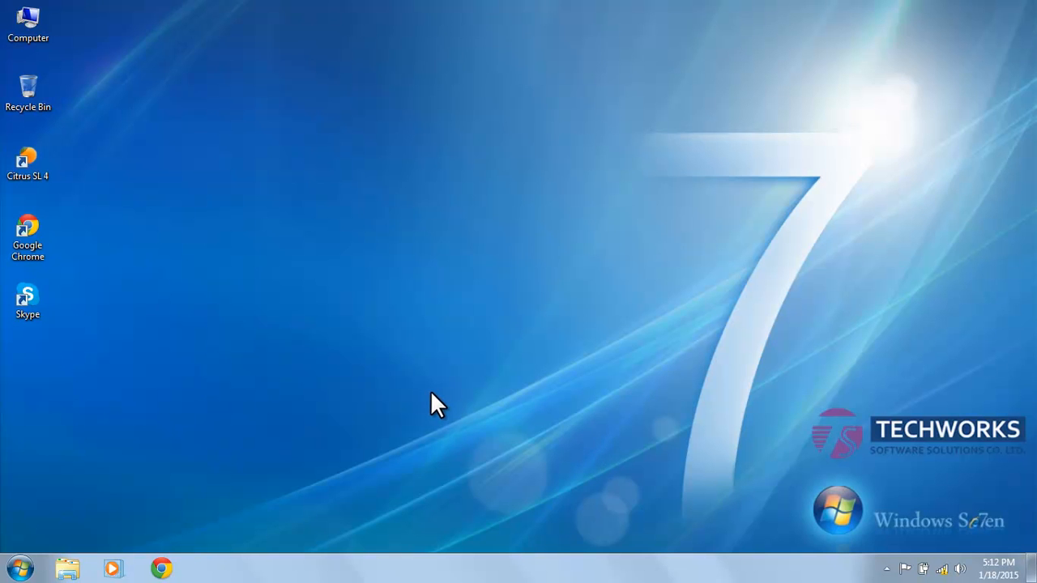
Launch Citrus SL 4 and log in to localhost with the administrator user name and password
double_click(42, 168)
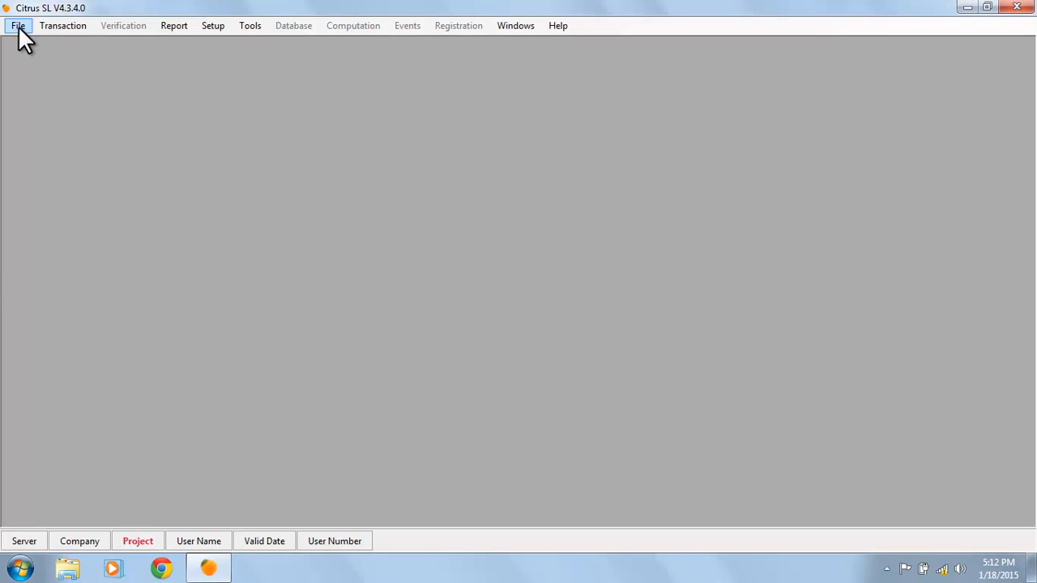
left_click(16, 25)
left_click(42, 39)
type("admin")
key("Tab")
type("****")
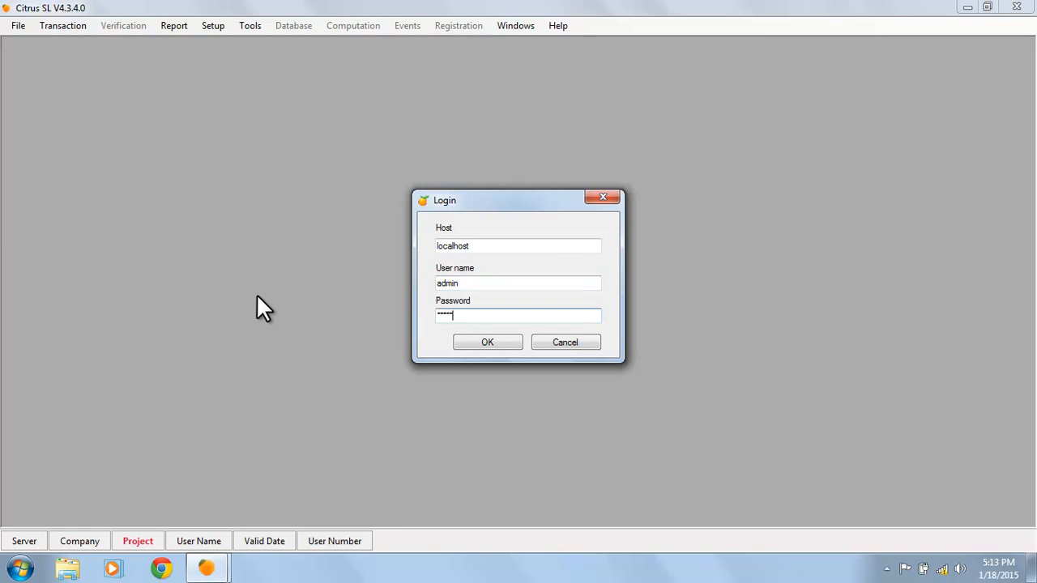
key("Return")
key("Return")
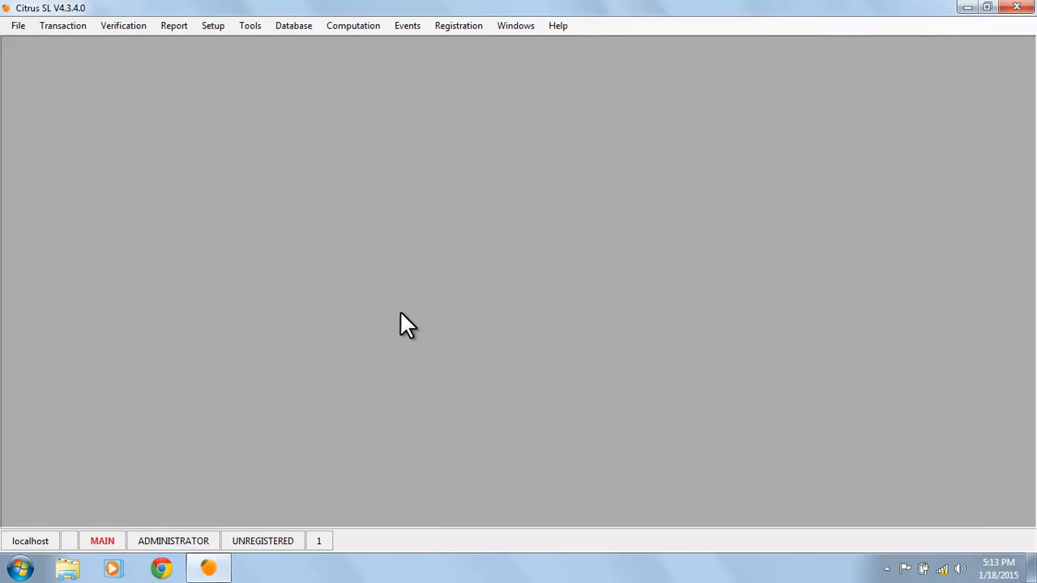
Open Customer Registration from the Registration menu
left_click(458, 26)
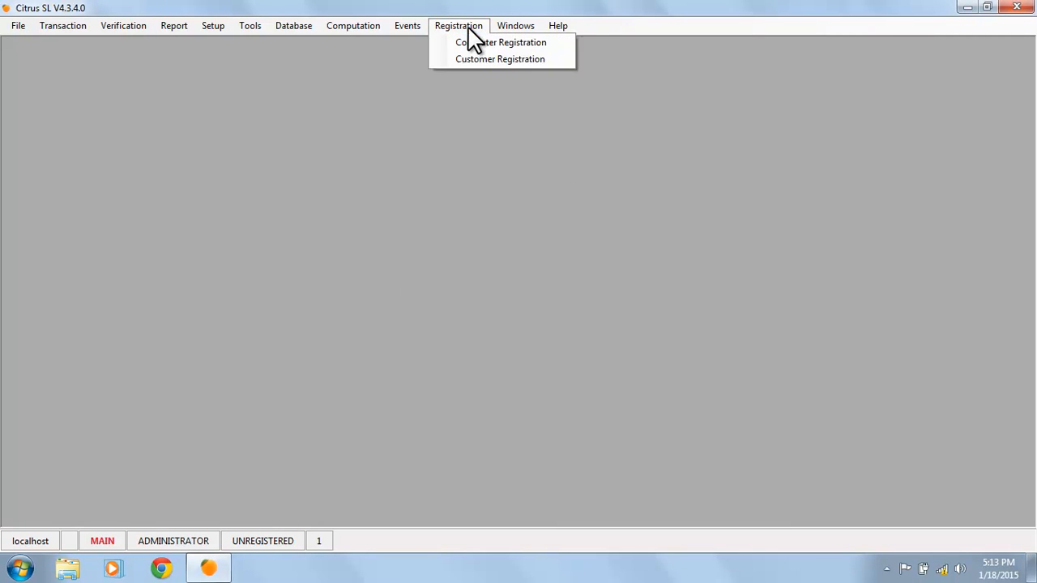
left_click(504, 60)
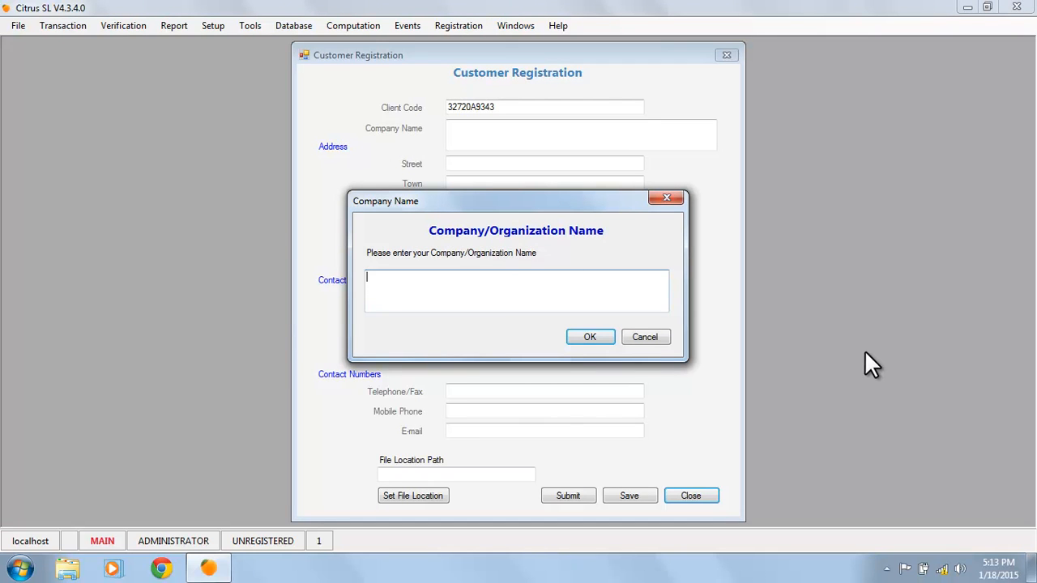
Save SAMPLE CREDIT COOPERATIVE as the company/organization name and acknowledge the save message
type("SAMPLE CREDIT COOPERATIVE")
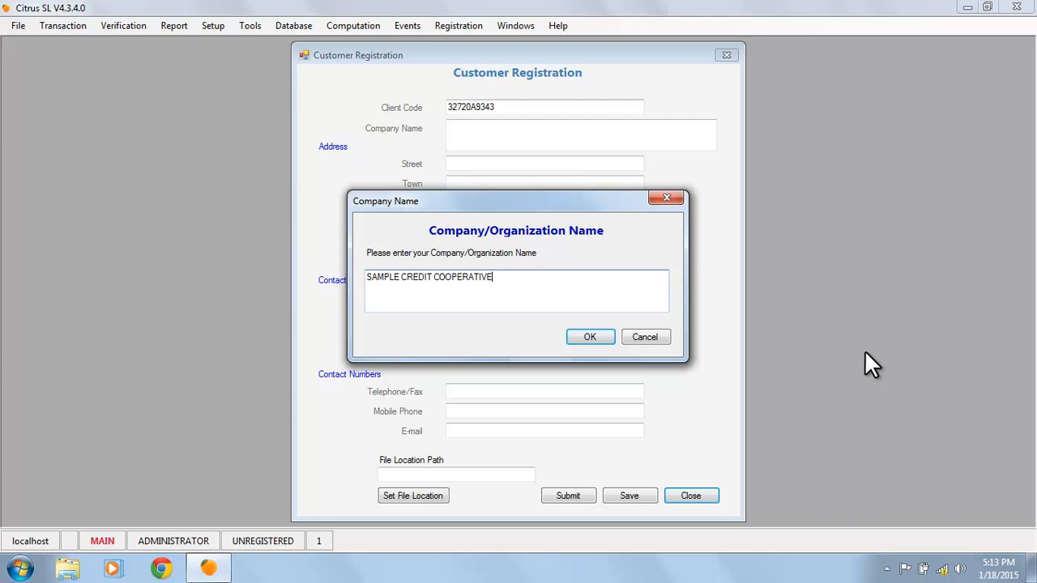
left_click(602, 334)
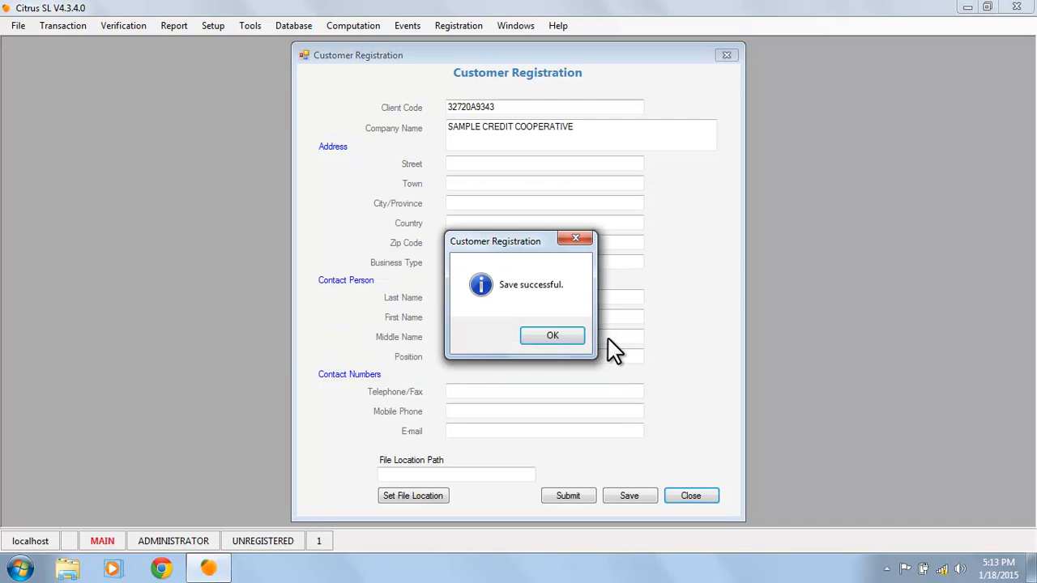
left_click(555, 333)
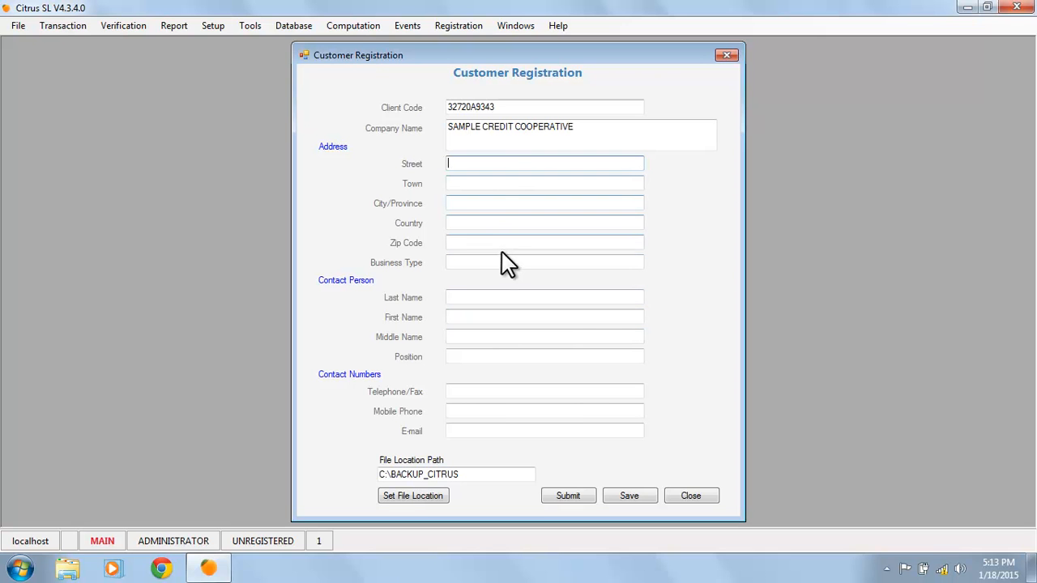
Enter the customer's street and town address
left_click(503, 297)
left_click(499, 391)
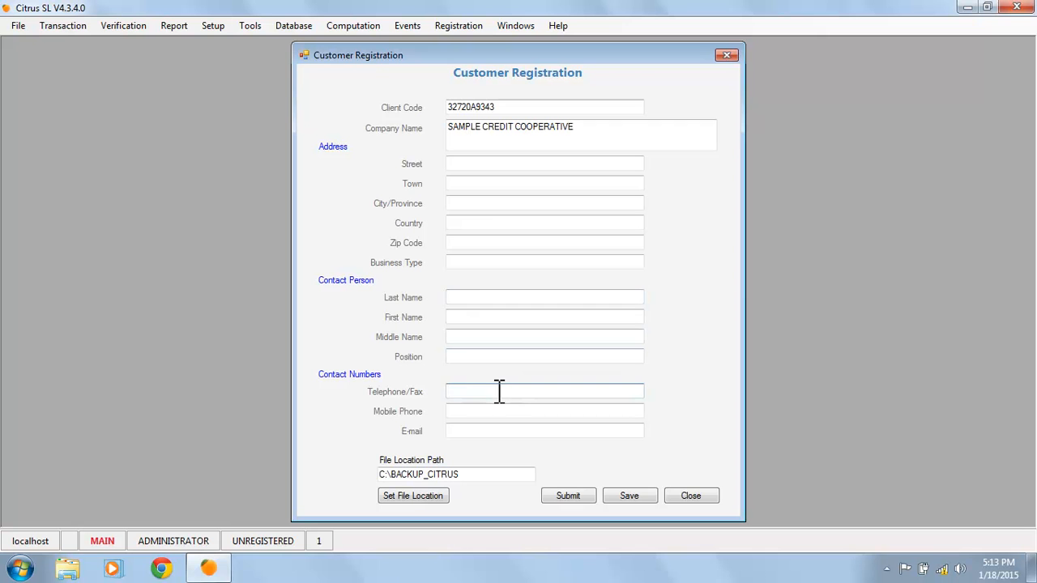
left_click(511, 165)
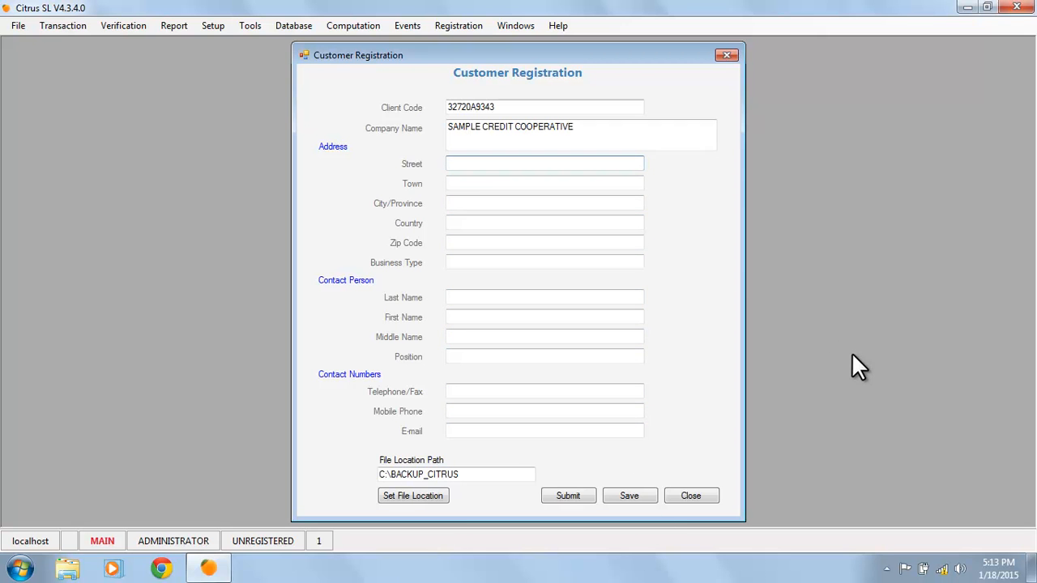
type("SA")
key("BackSpace")
key("BackSpace")
type("123 SAMPLE STREET")
key("Tab")
type("SAMPLE TOWN")
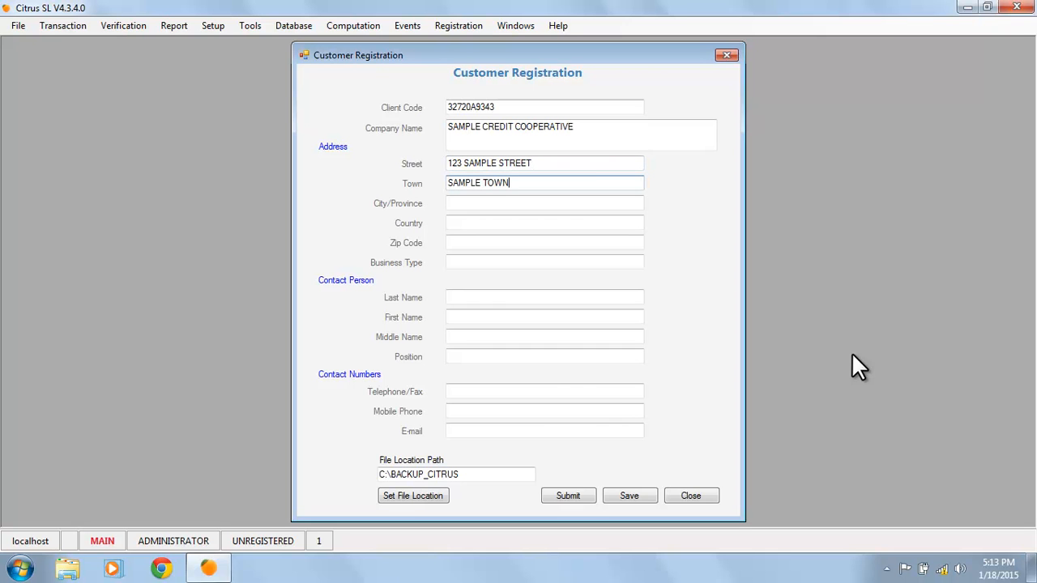
Fill in city/province, country PHILIPPINES, zip code and business type COOPERATIVE
key("Tab")
type("SAMPLE CITY")
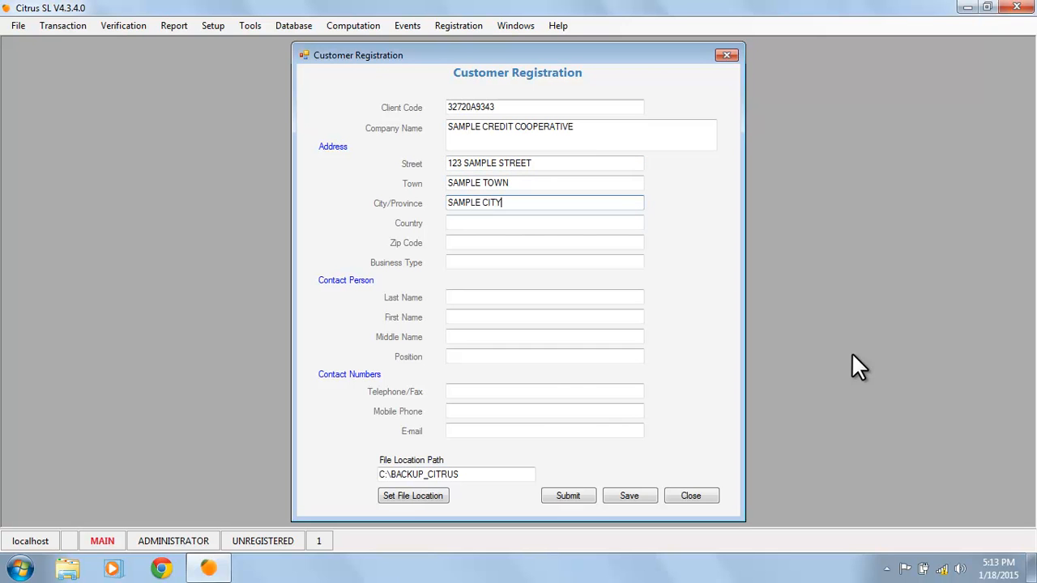
key("Tab")
type("PHILIPPINES")
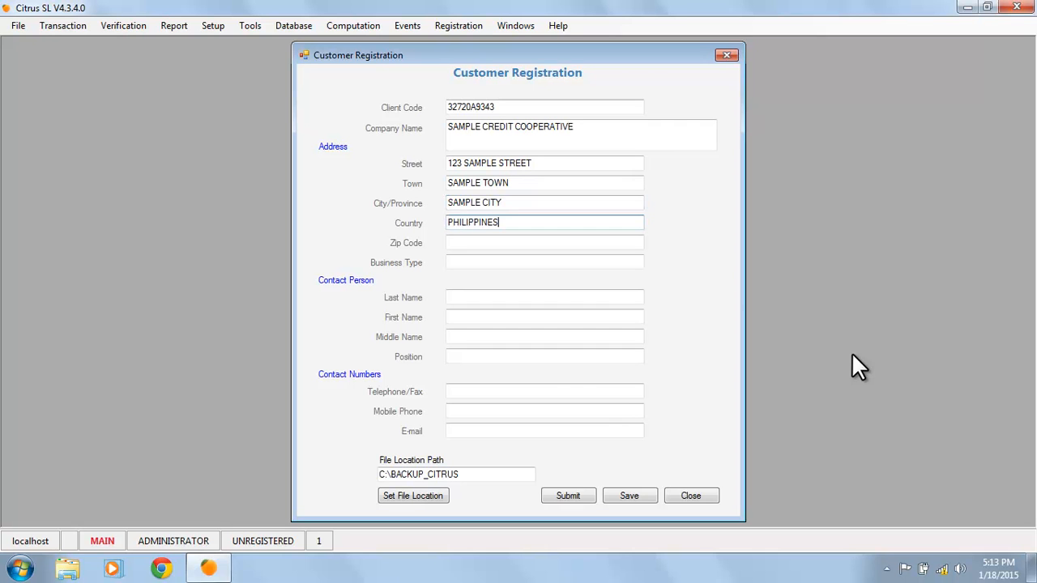
key("Tab")
type("1234")
key("Tab")
type("COOPERATIVE")
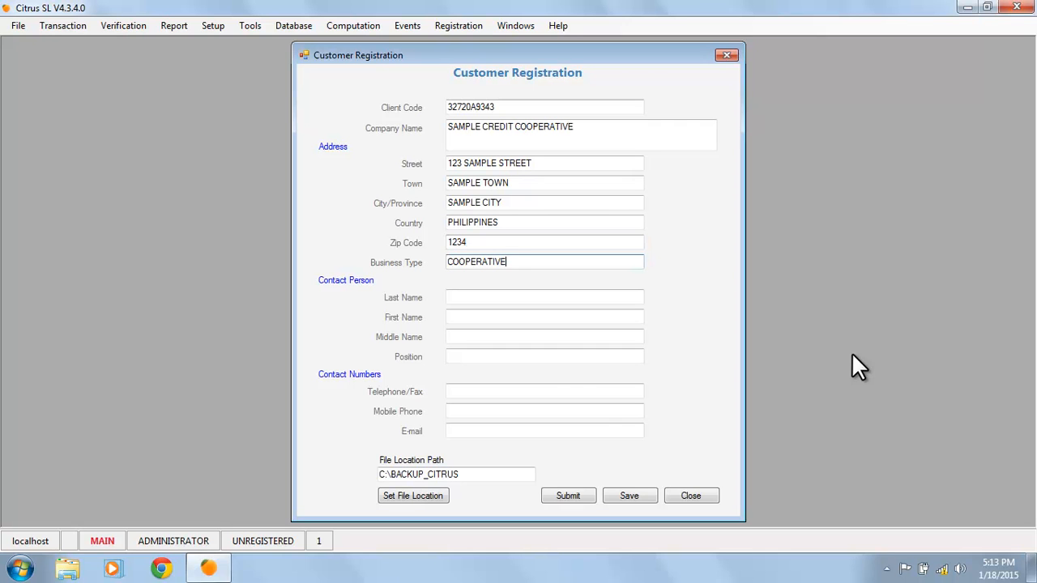
key("Tab")
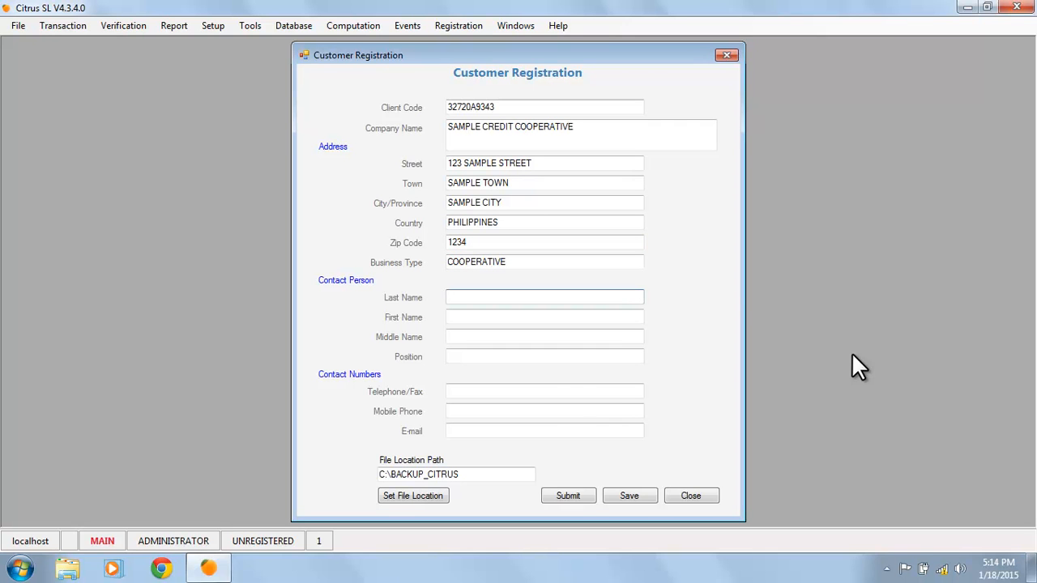
Enter the contact's last, first and middle names, position GENERAL MANAGER, and start the telephone number
type("CRUZ")
key("Tab")
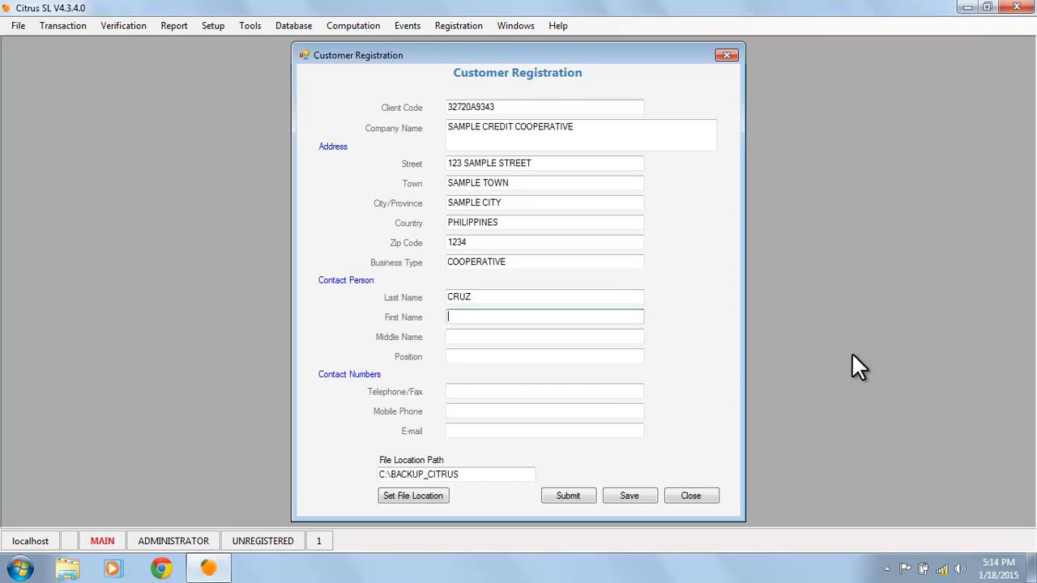
type("JUAN")
key("Tab")
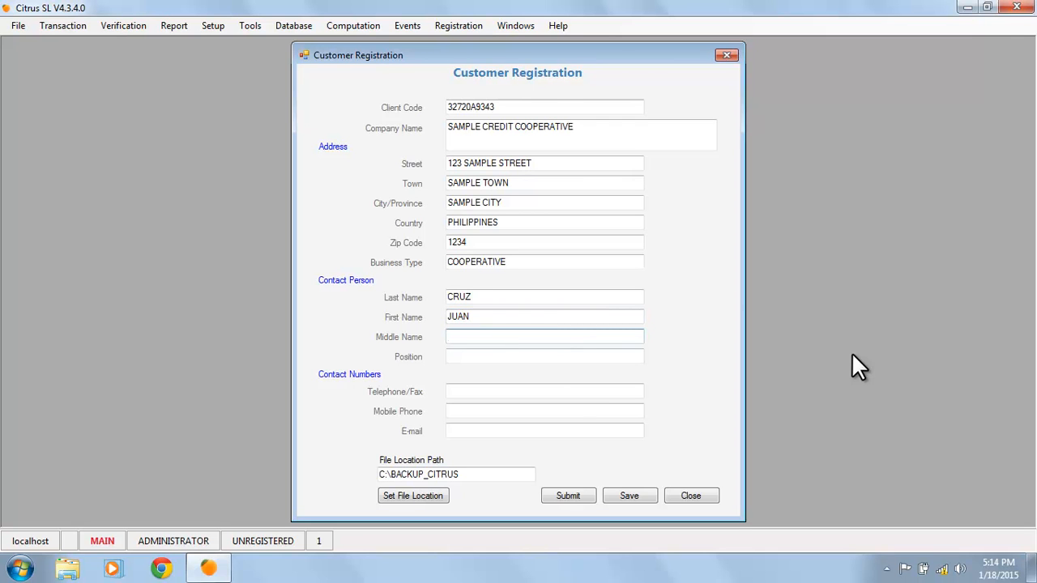
type("DELA")
key("Tab")
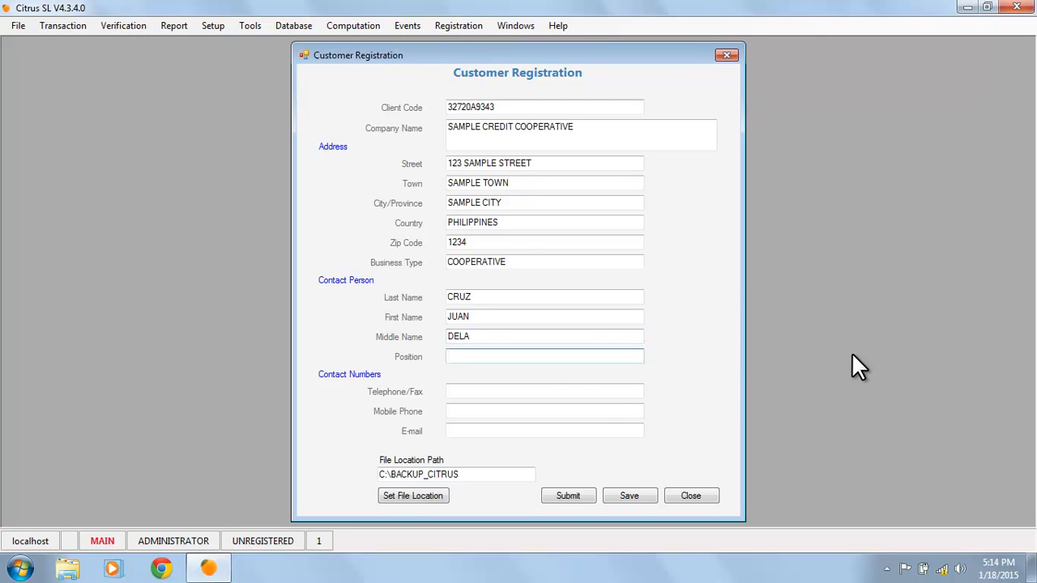
type("GENERAL MANAGER")
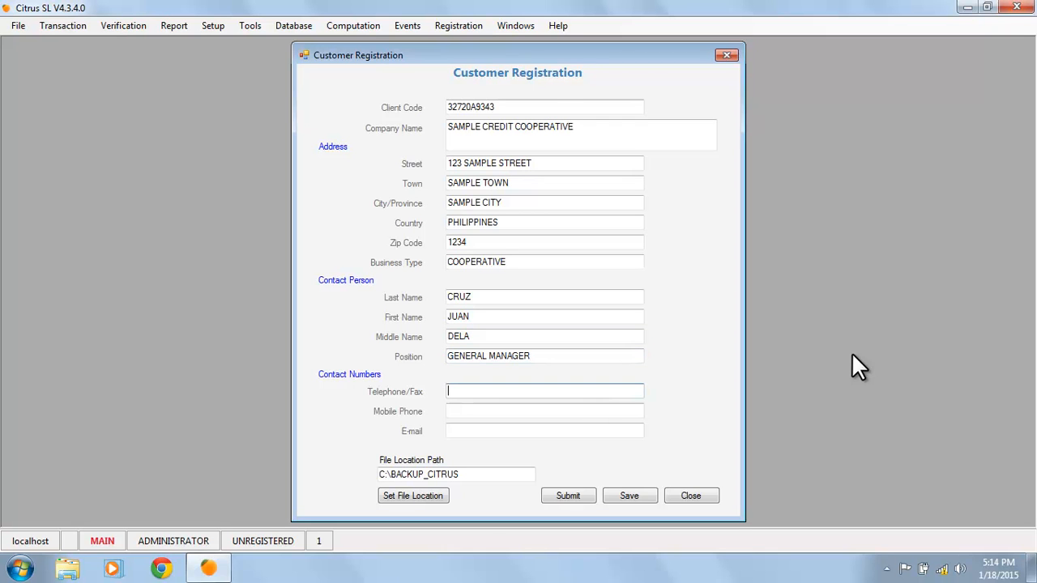
type("123-4567")
Fill in the contact's mobile phone number and e-mail address
key("Tab")
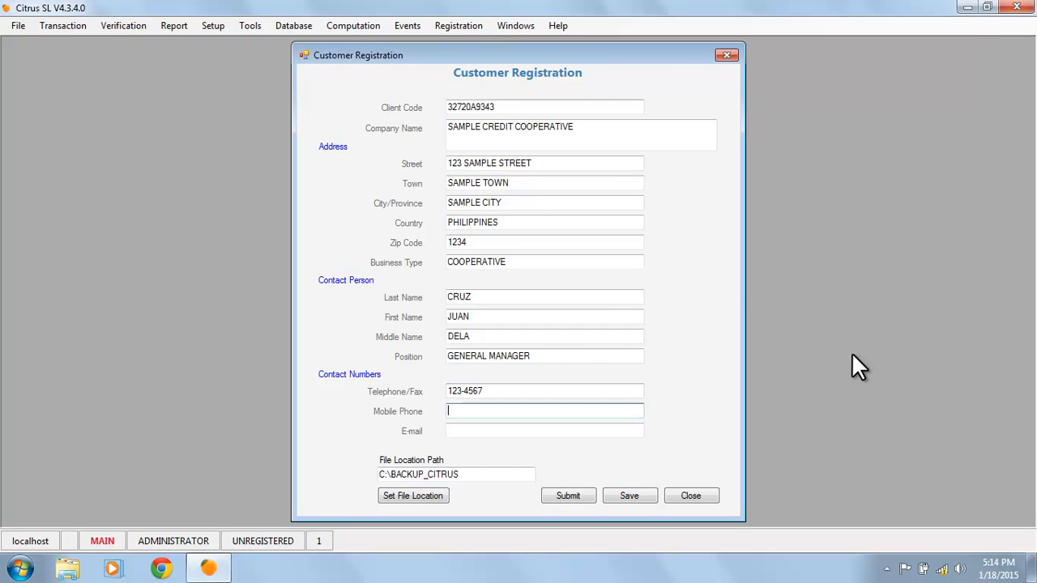
key("Tab")
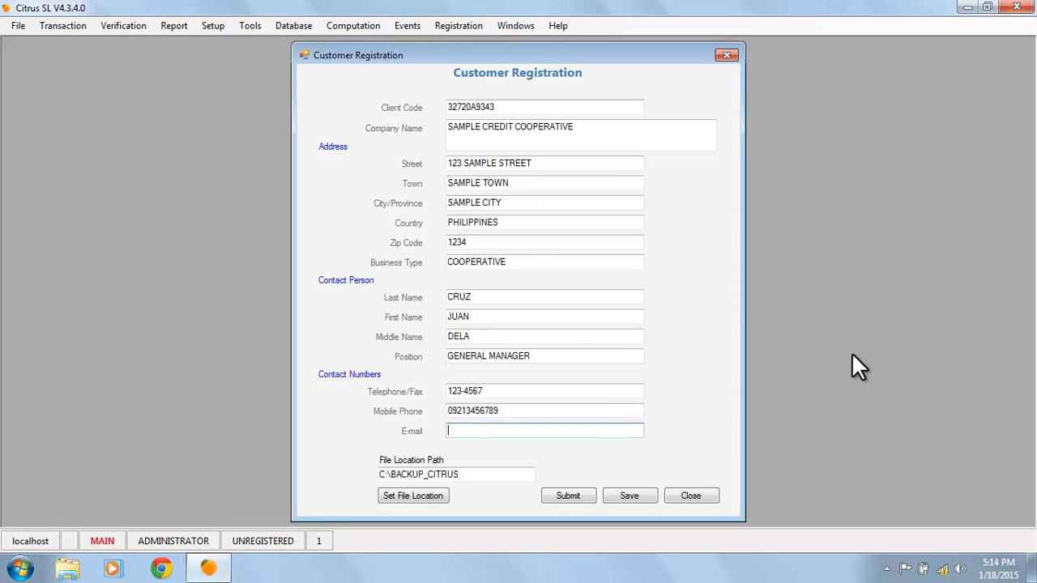
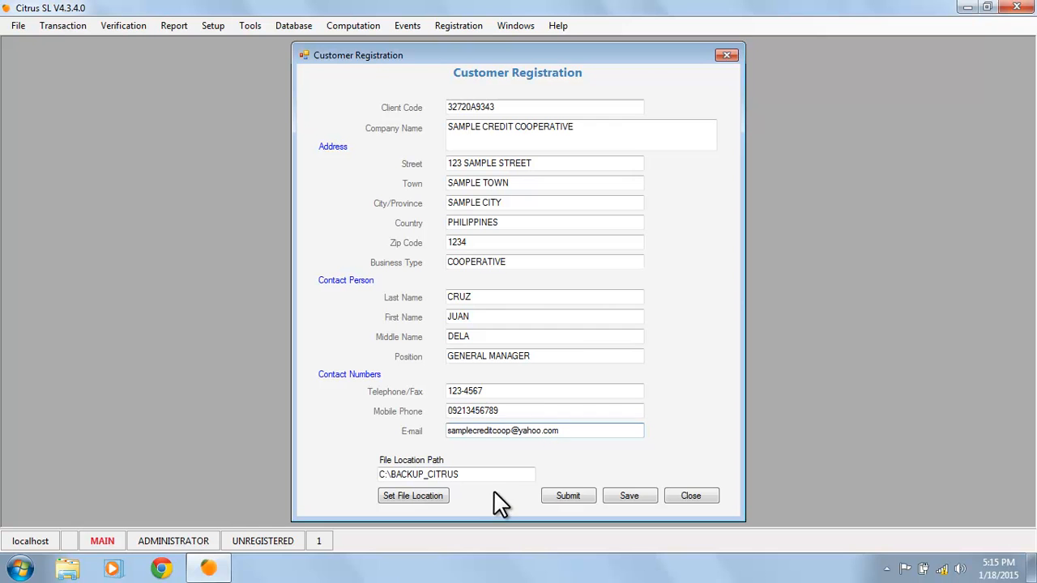
Save the customer registration, acknowledge the success message, and submit it
left_click(648, 496)
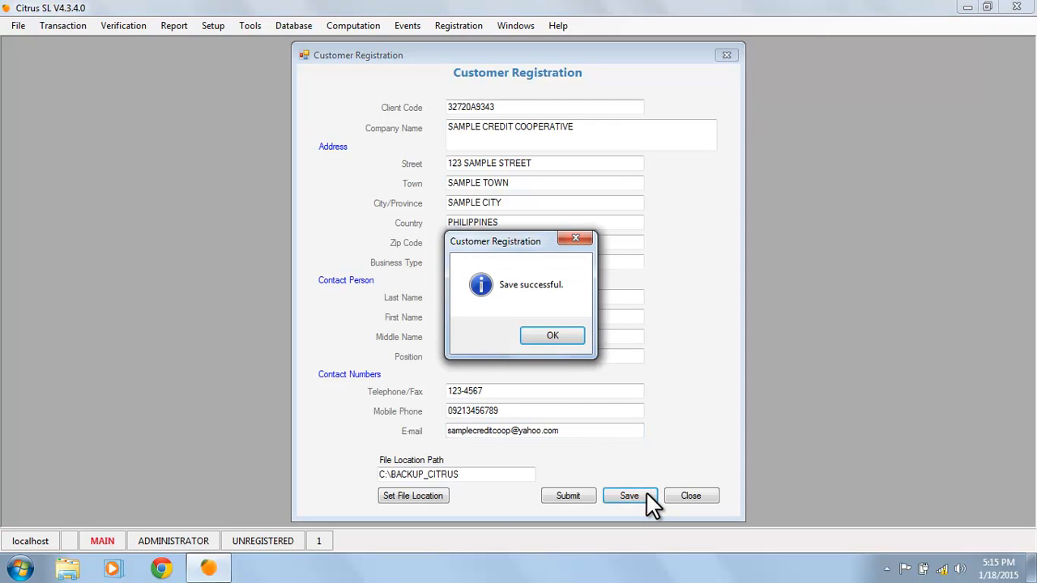
left_click(553, 336)
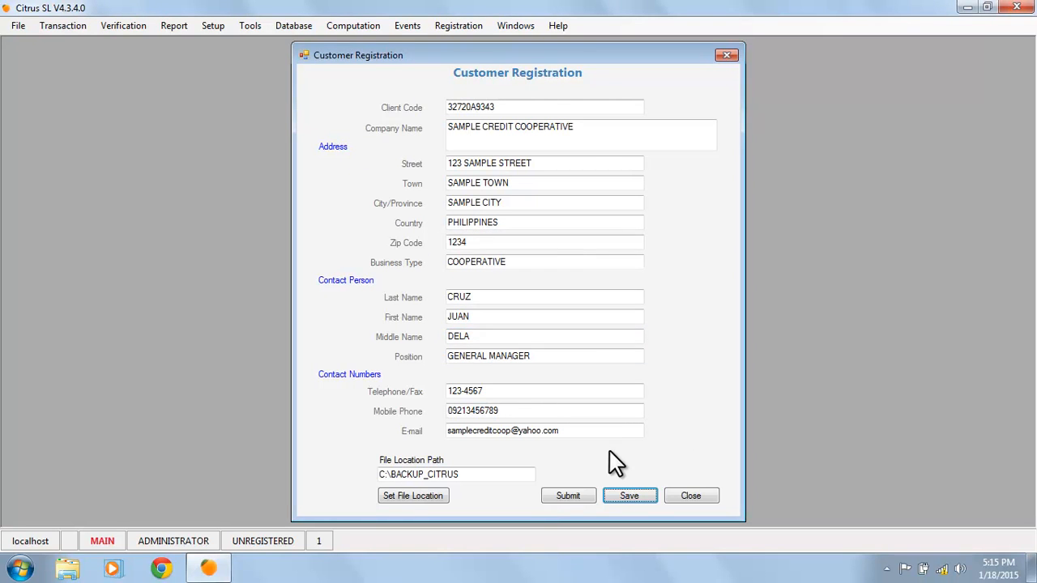
left_click(570, 496)
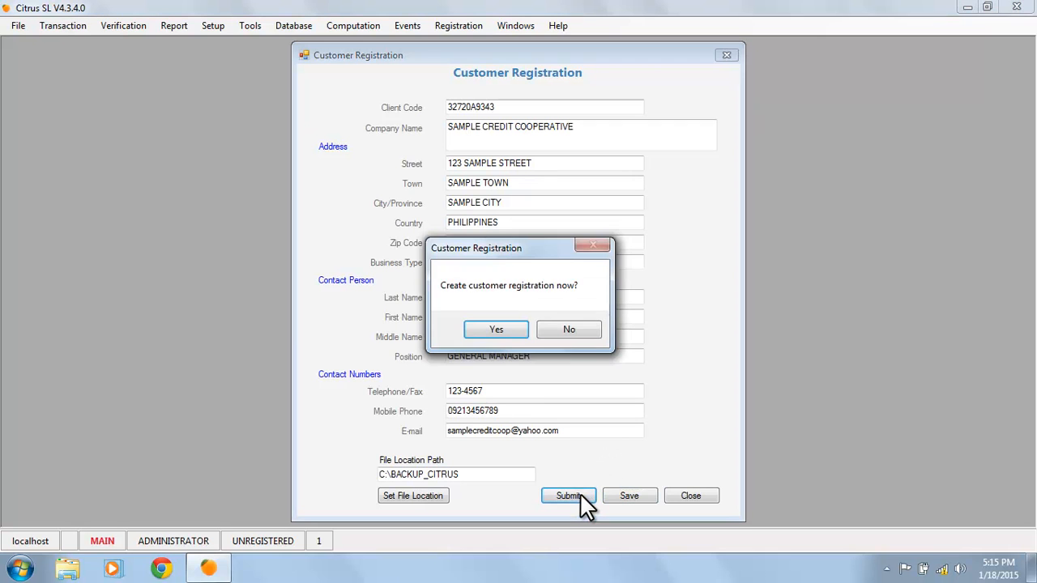
Confirm creating the customer registration file, dismiss the success notice, and select the file location path
left_click(513, 328)
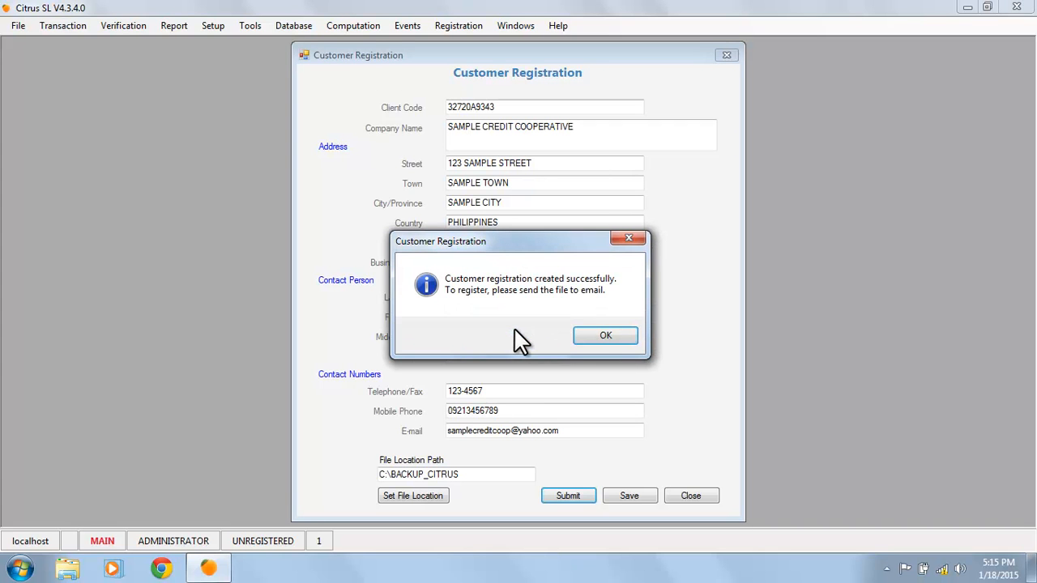
left_click(594, 334)
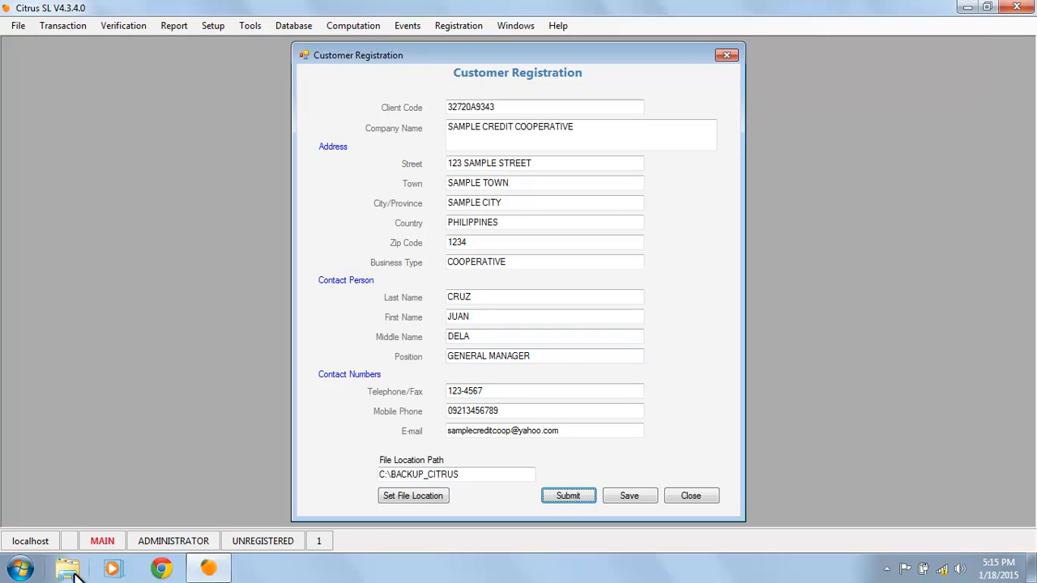
left_click_drag(489, 474, 385, 477)
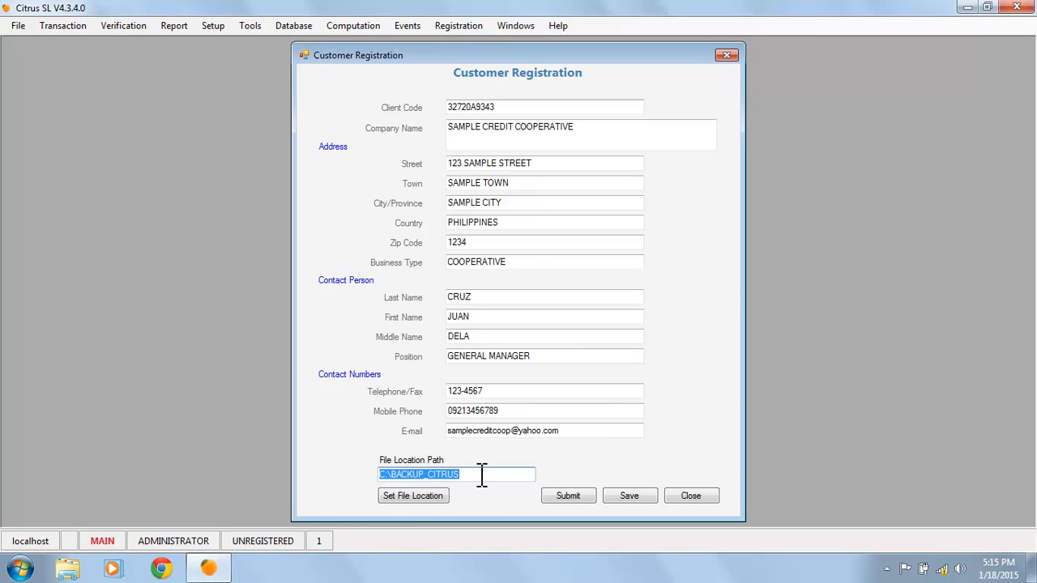
Check in Explorer that the customer_reg CSV exists in C:\BACKUP_CITRUS, then minimize Explorer
left_click(68, 571)
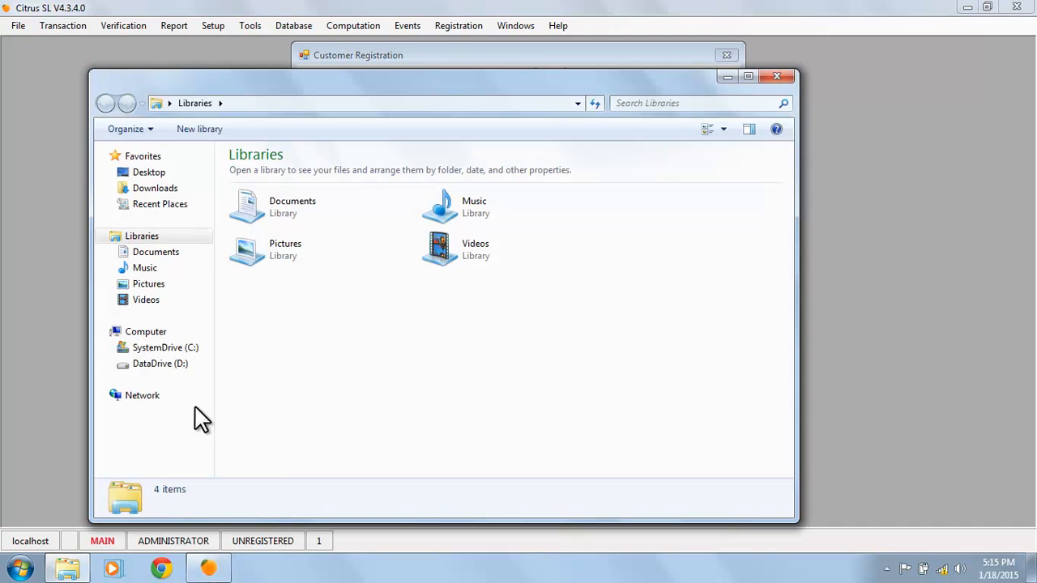
left_click(152, 350)
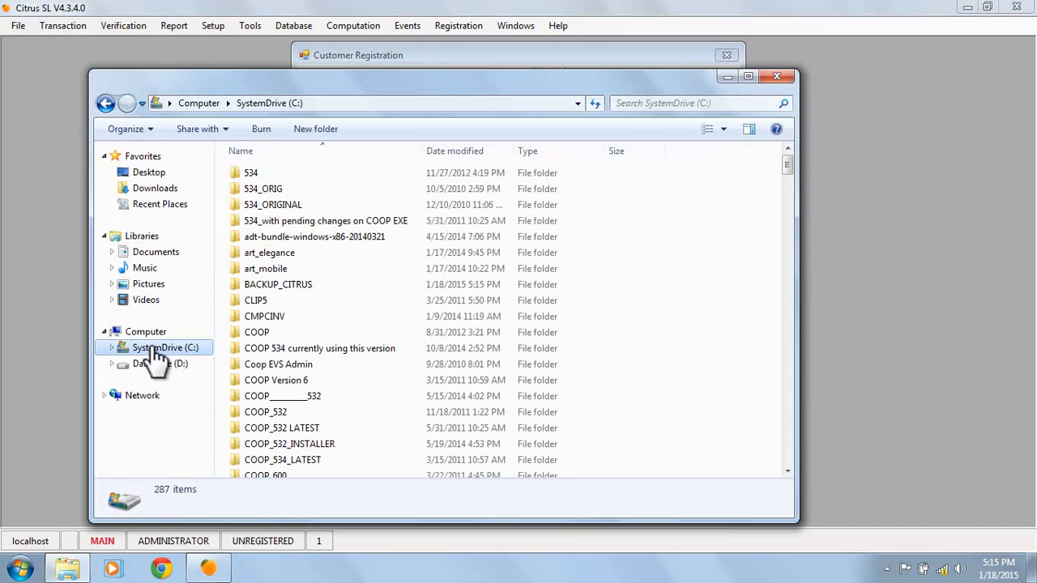
left_click(315, 286)
double_click(320, 289)
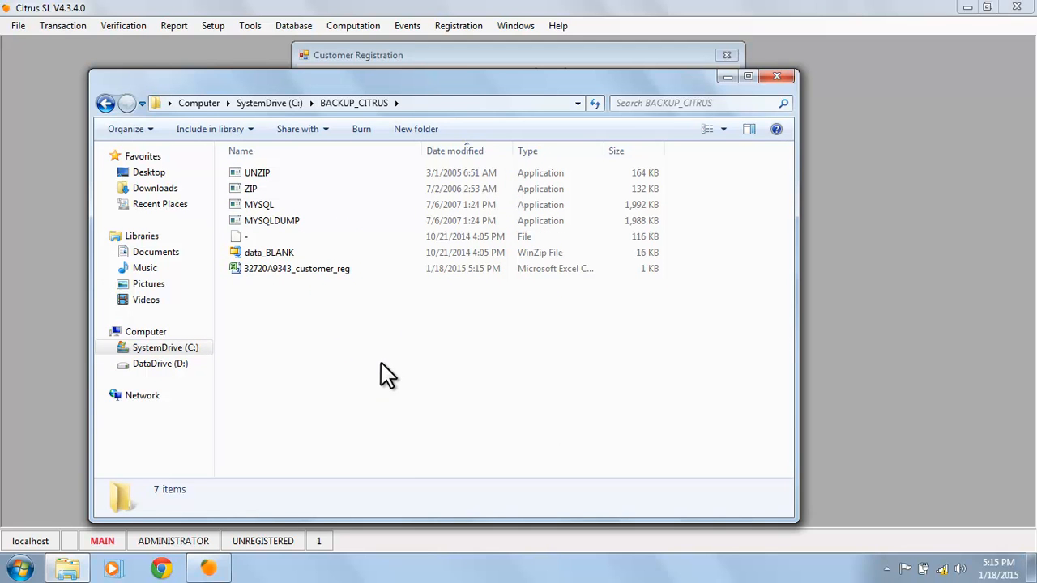
left_click(312, 273)
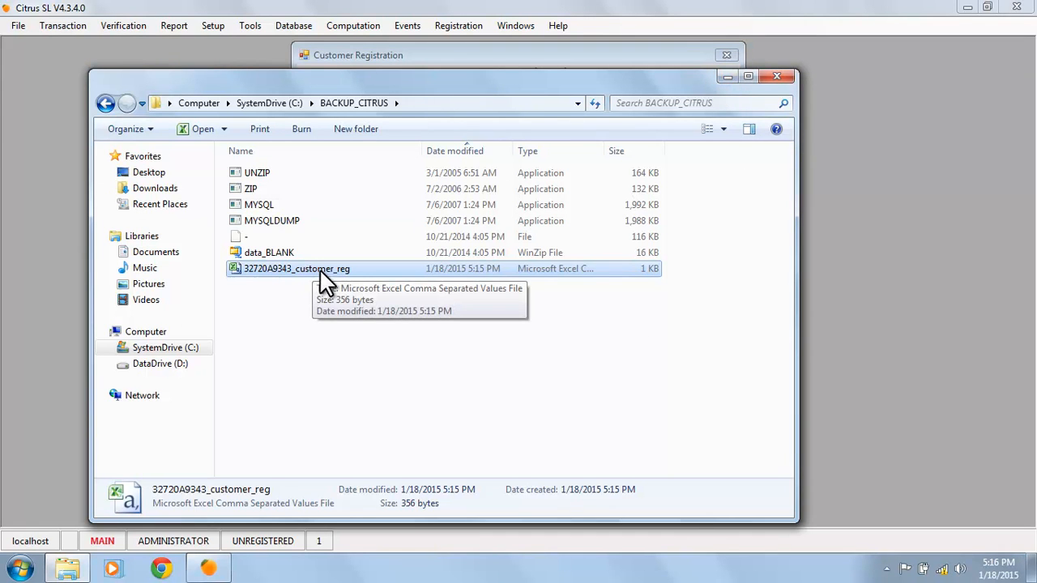
left_click(728, 76)
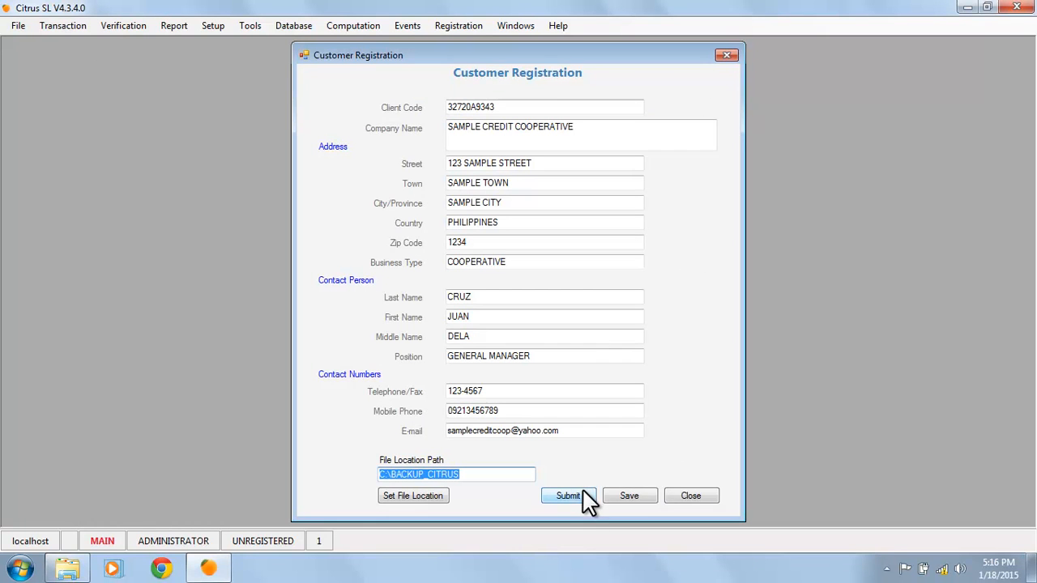
Close Customer Registration and open Registration > Computer Registration for computer 5873FF6939
left_click(690, 496)
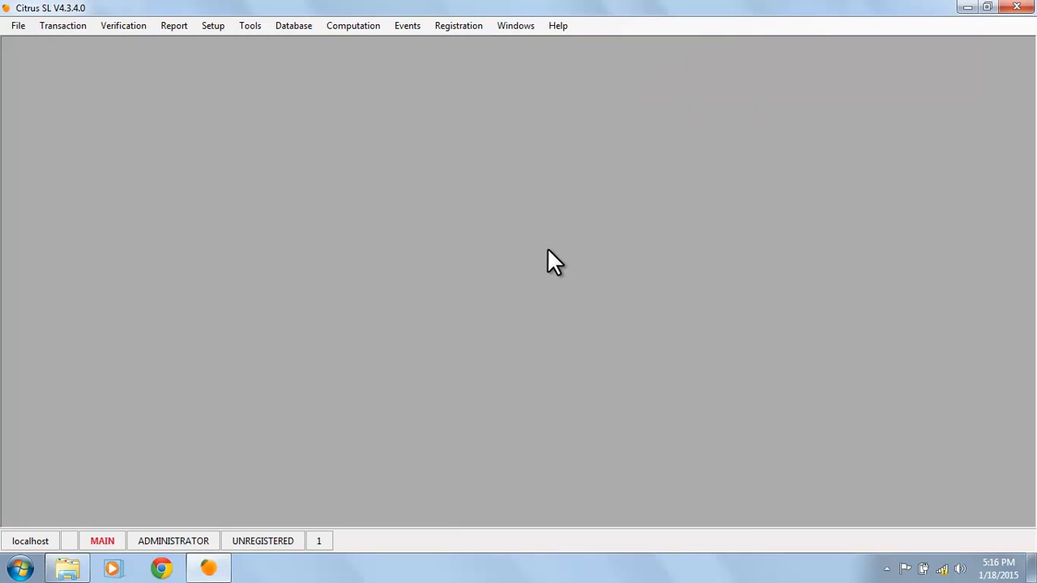
left_click(452, 25)
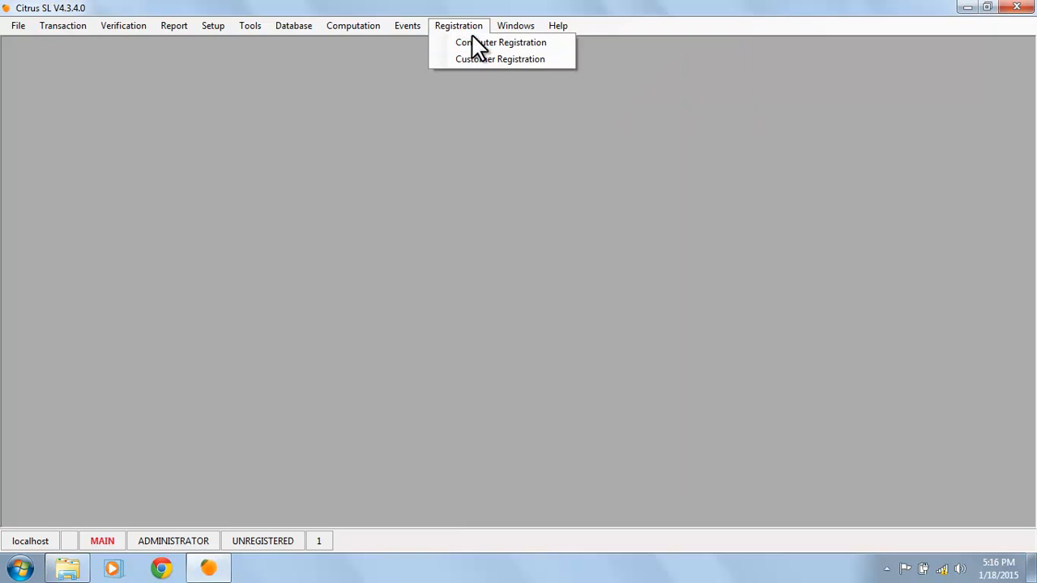
left_click(483, 45)
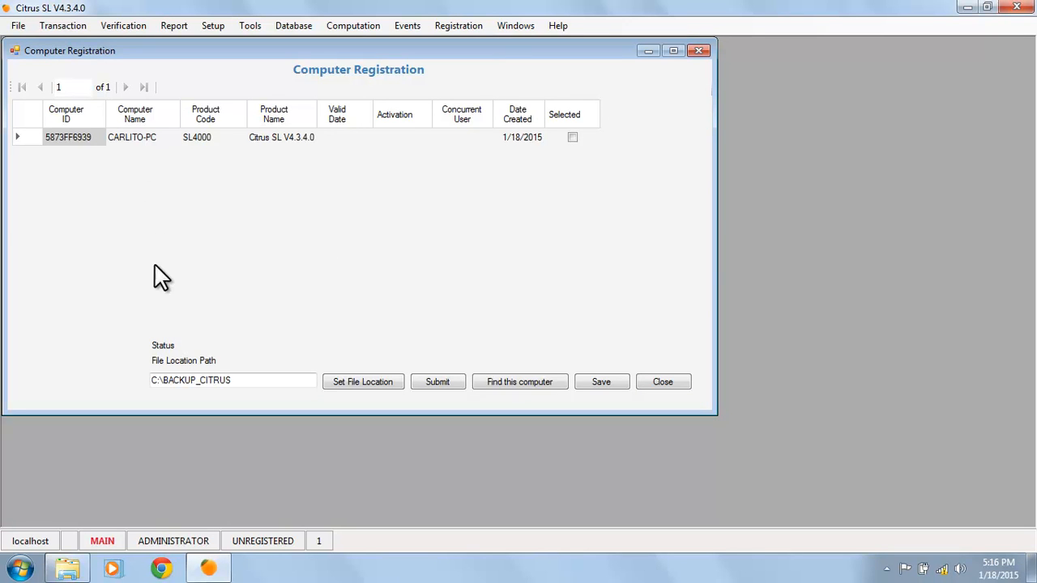
Look up this computer's registration record and select its Computer Name cell
left_click(562, 387)
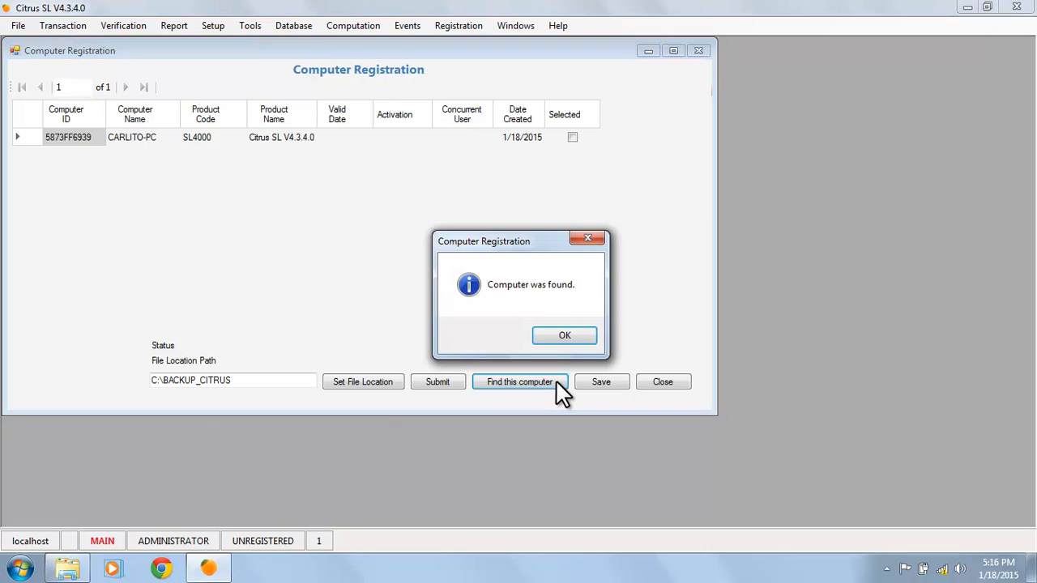
left_click(585, 337)
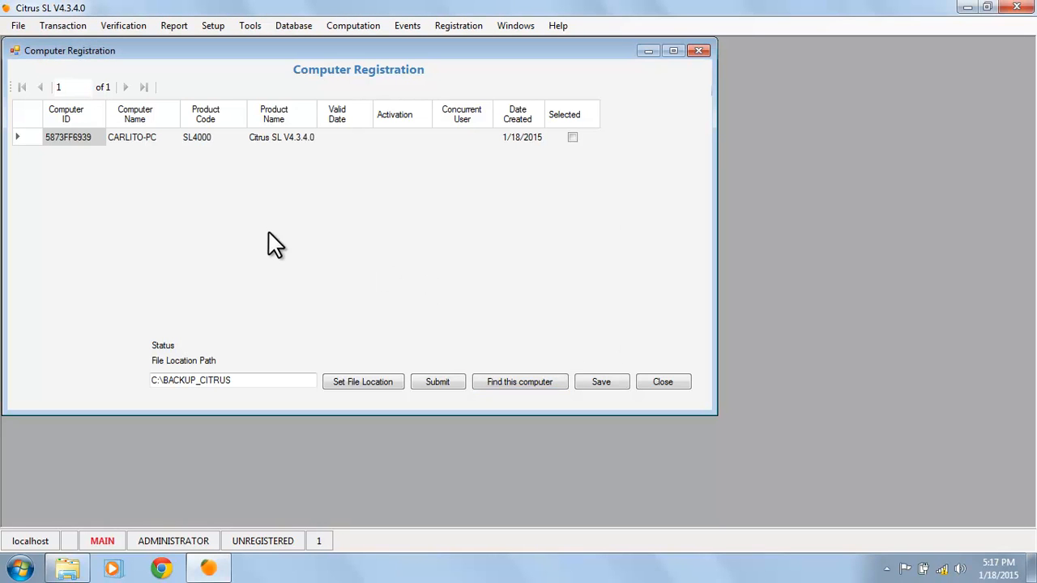
left_click(138, 136)
left_click(84, 139)
left_click(137, 138)
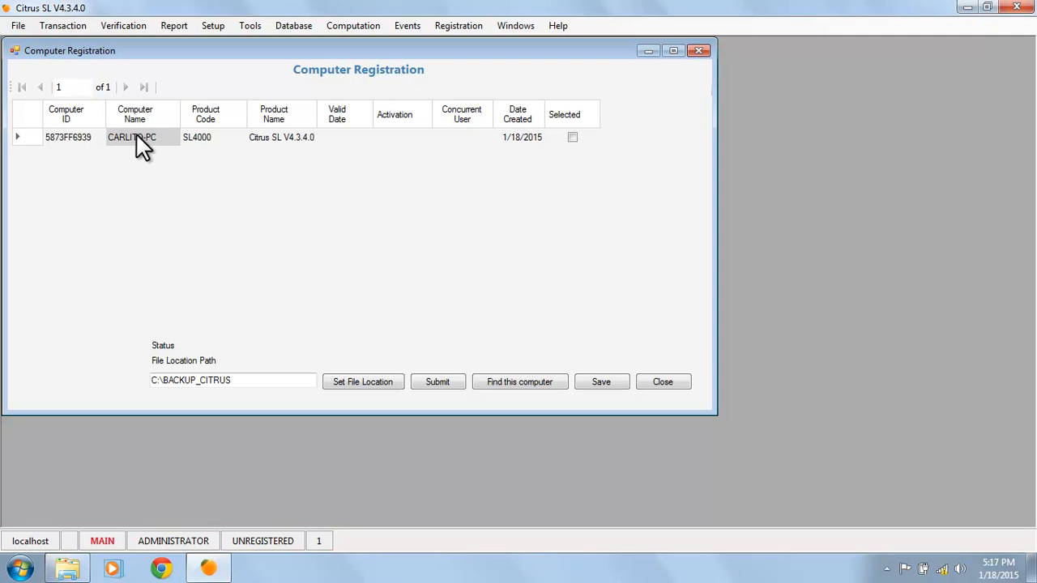
Submit and confirm the computer registration, writing its file to C:\BACKUP_CITRUS
left_click(457, 385)
left_click(511, 328)
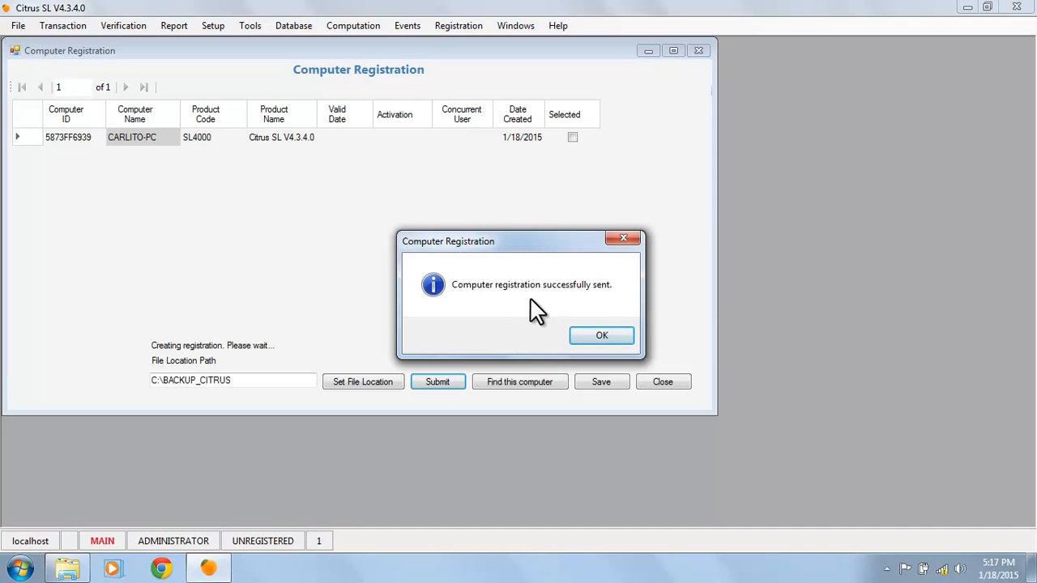
left_click(621, 336)
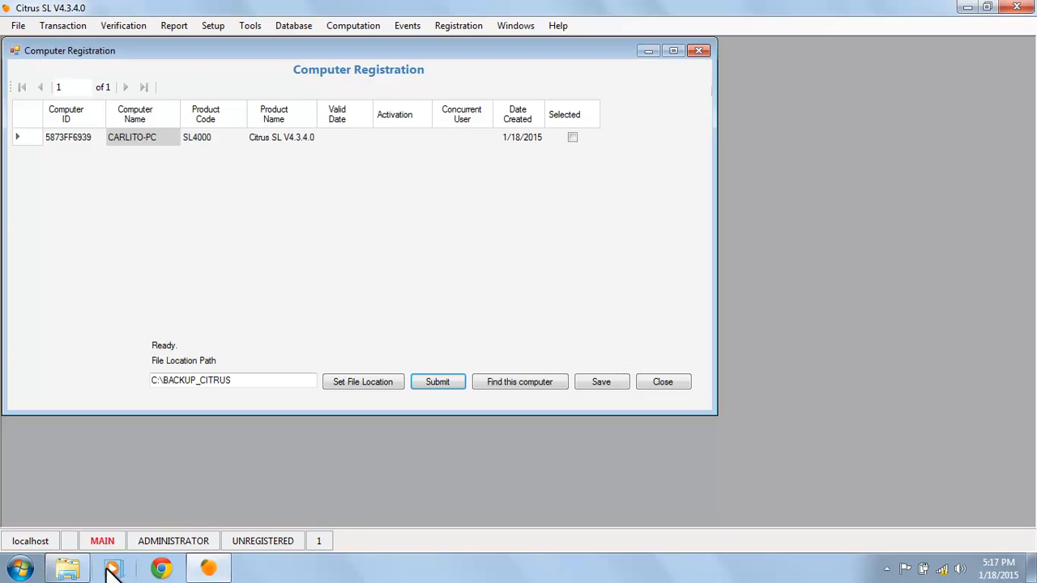
Verify the customer and 448-byte computer_reg CSV files sit in C:\BACKUP_CITRUS, then close Explorer
left_click(79, 569)
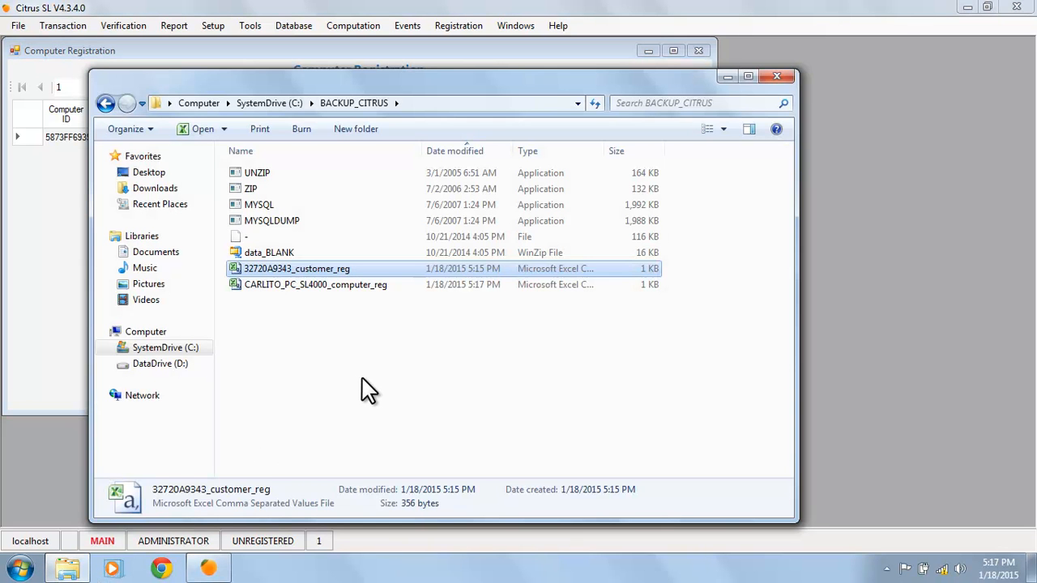
left_click(329, 285)
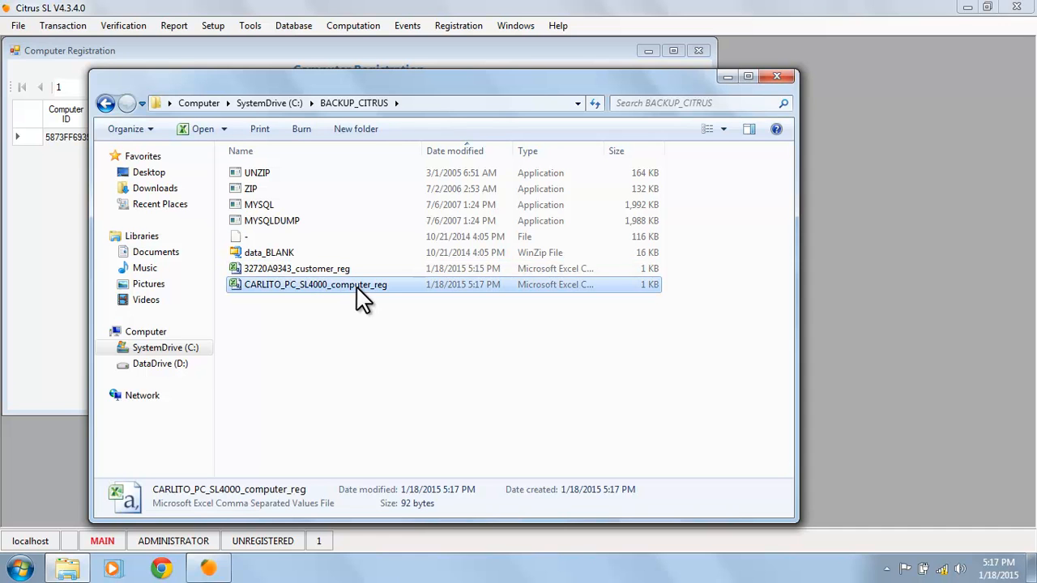
left_click(354, 336)
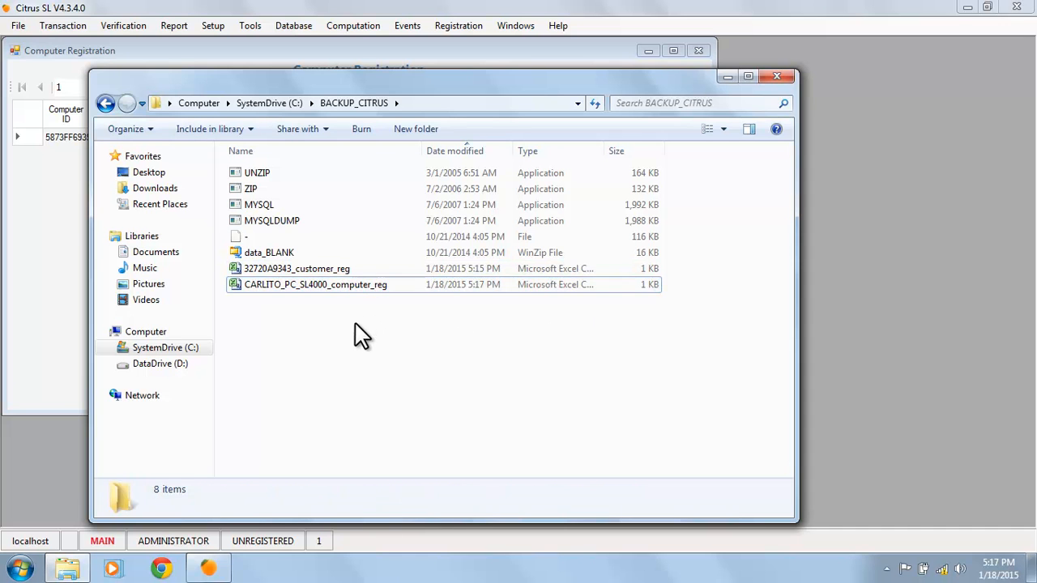
left_click_drag(350, 335, 312, 265)
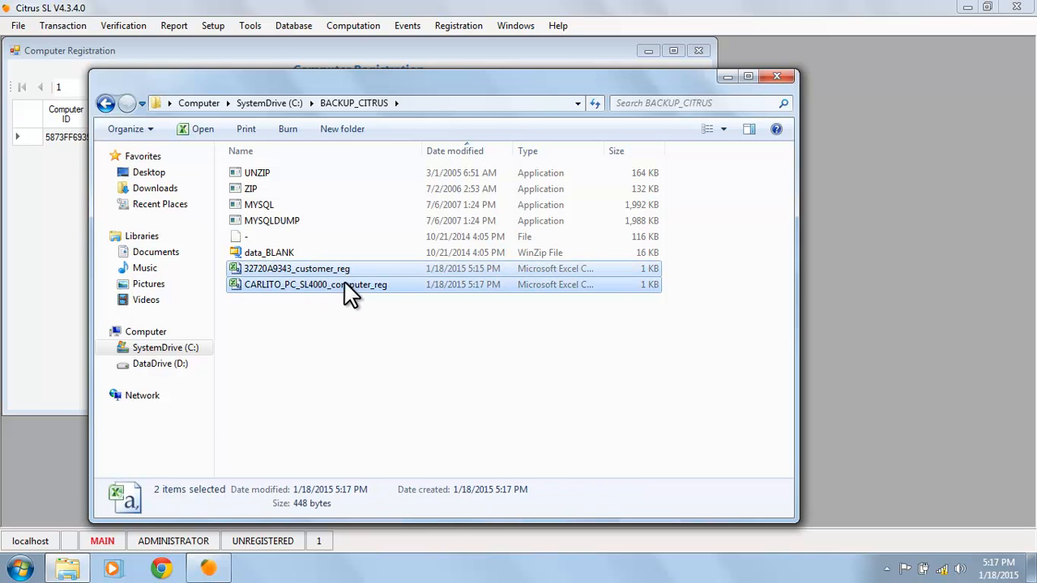
left_click(360, 362)
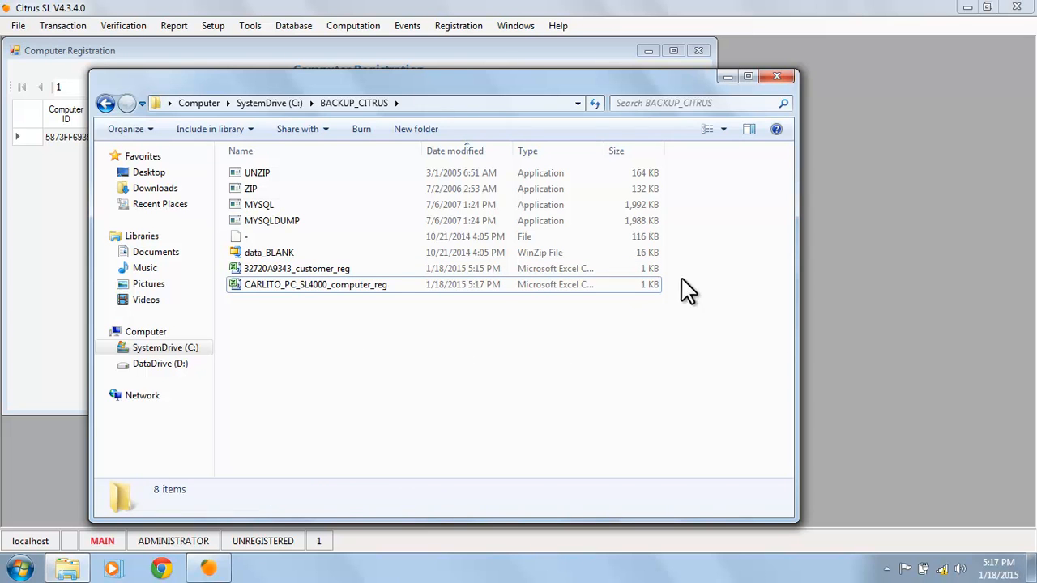
left_click(776, 74)
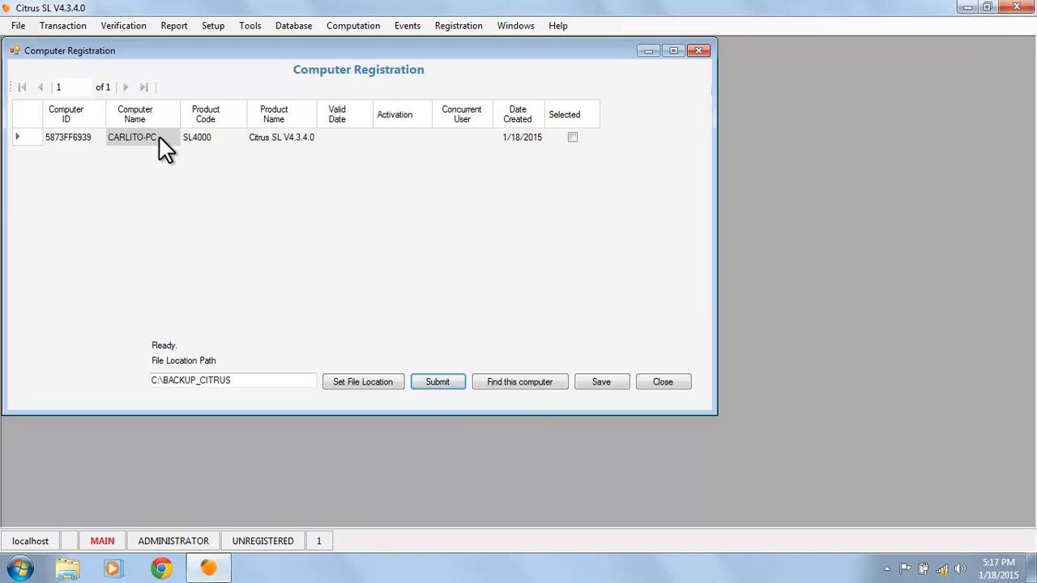
left_click(396, 137)
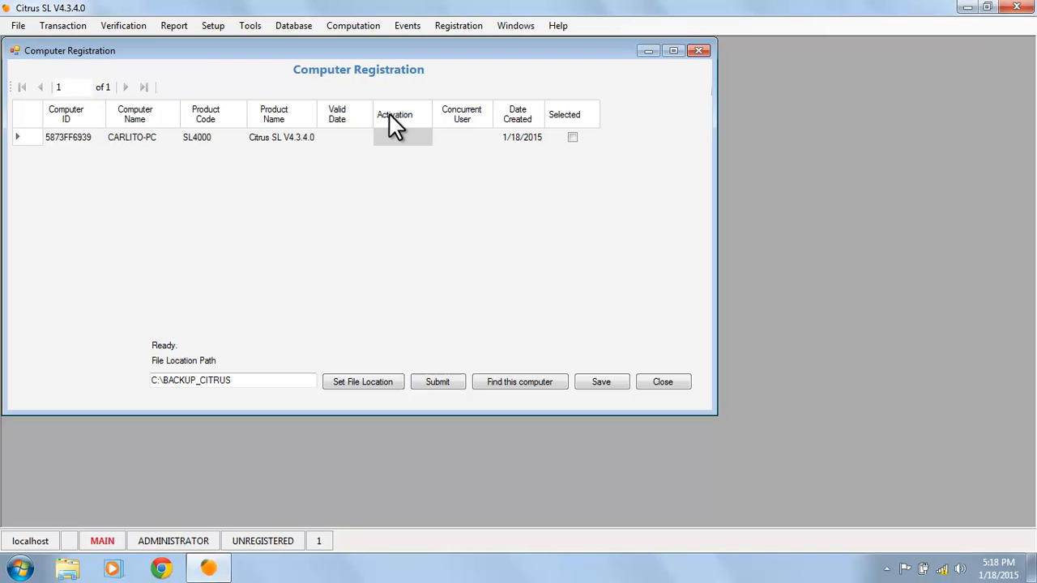
left_click(395, 136)
left_click(614, 384)
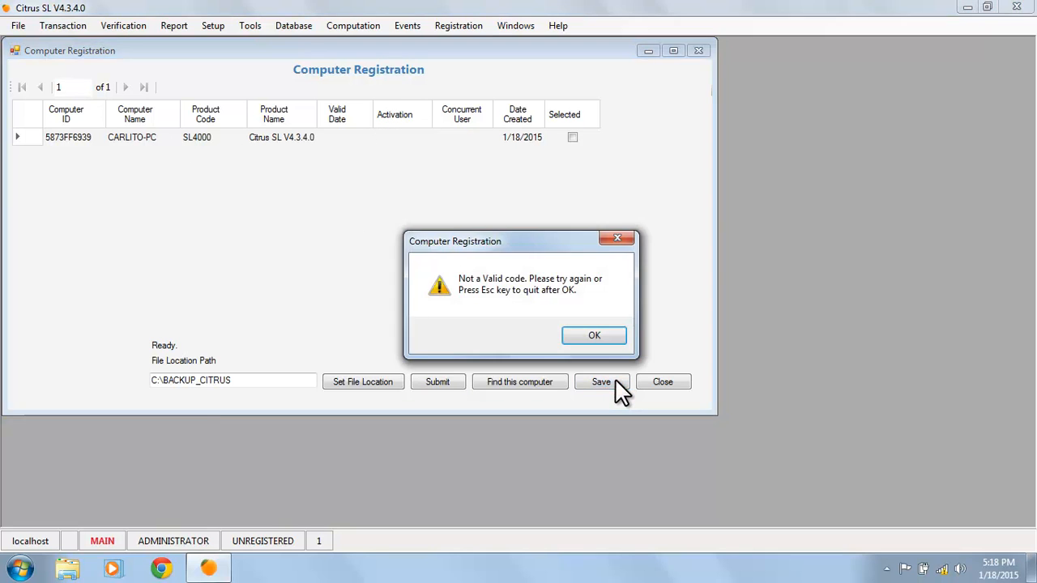
left_click(591, 334)
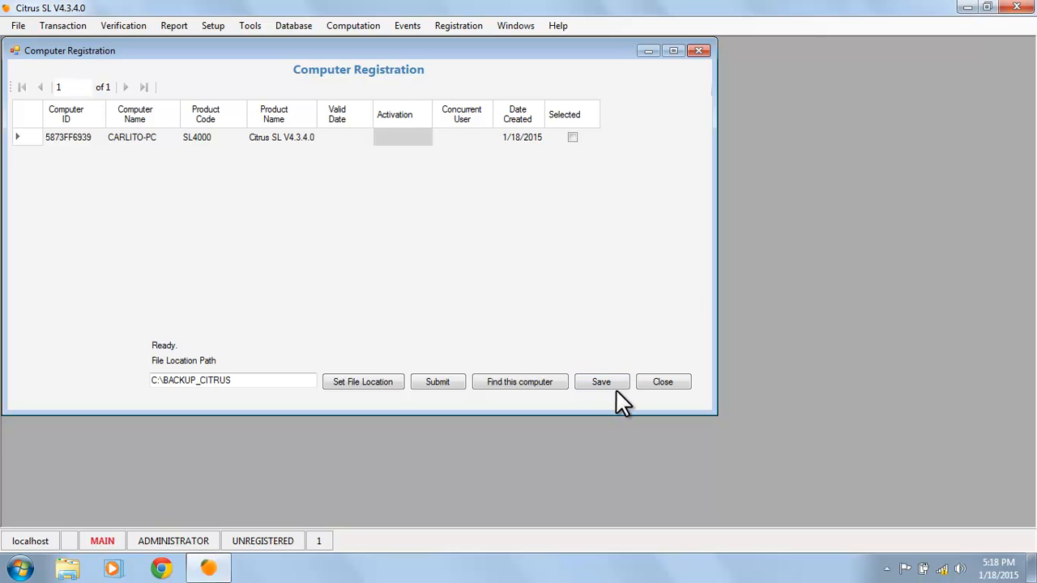
Close the Computer Registration window to return to Citrus SL's empty main window
left_click(660, 384)
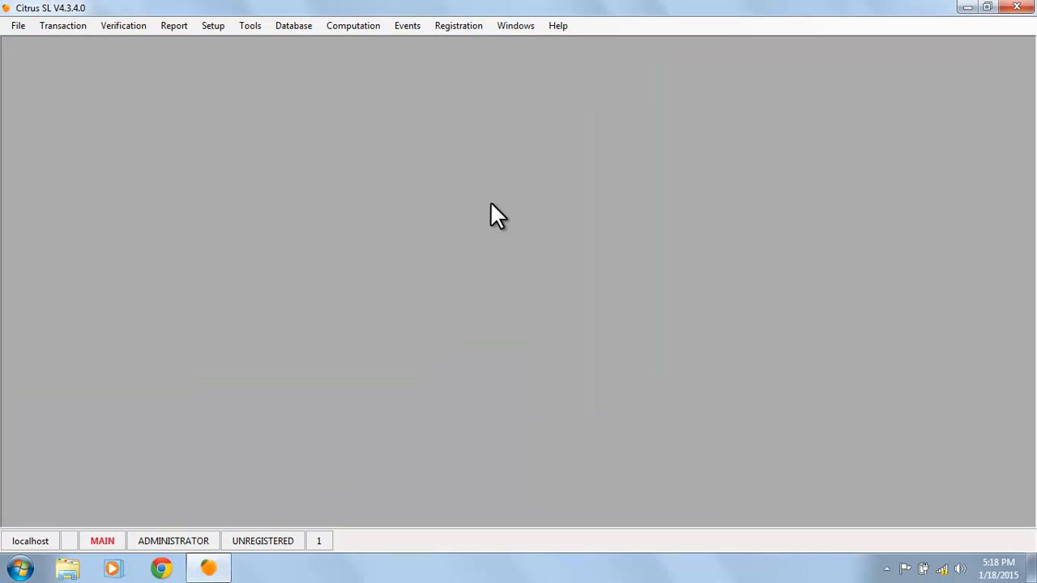